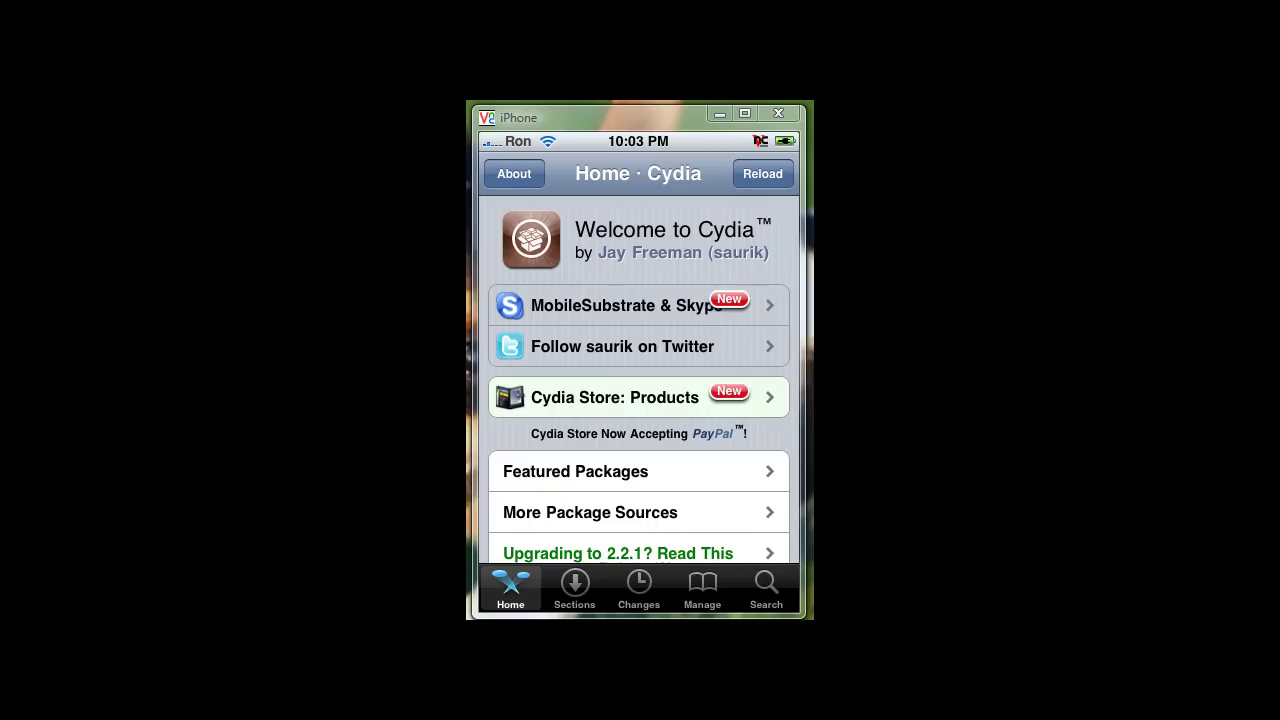
# Switch Cydia from the Home page to its package Search tab.
pyautogui.click(766, 588)
# Search Cydia for 'mx' and open the MxTube package details page.
pyautogui.click(516, 174)
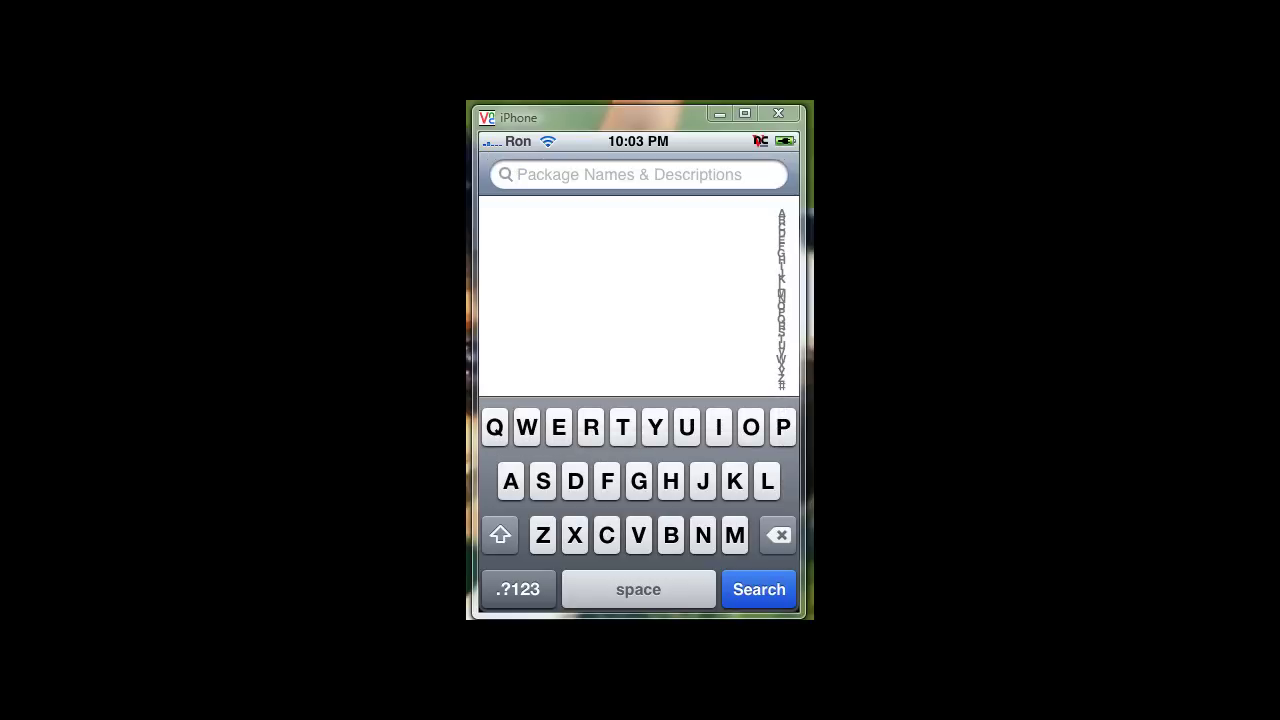
pyautogui.click(735, 535)
pyautogui.click(575, 535)
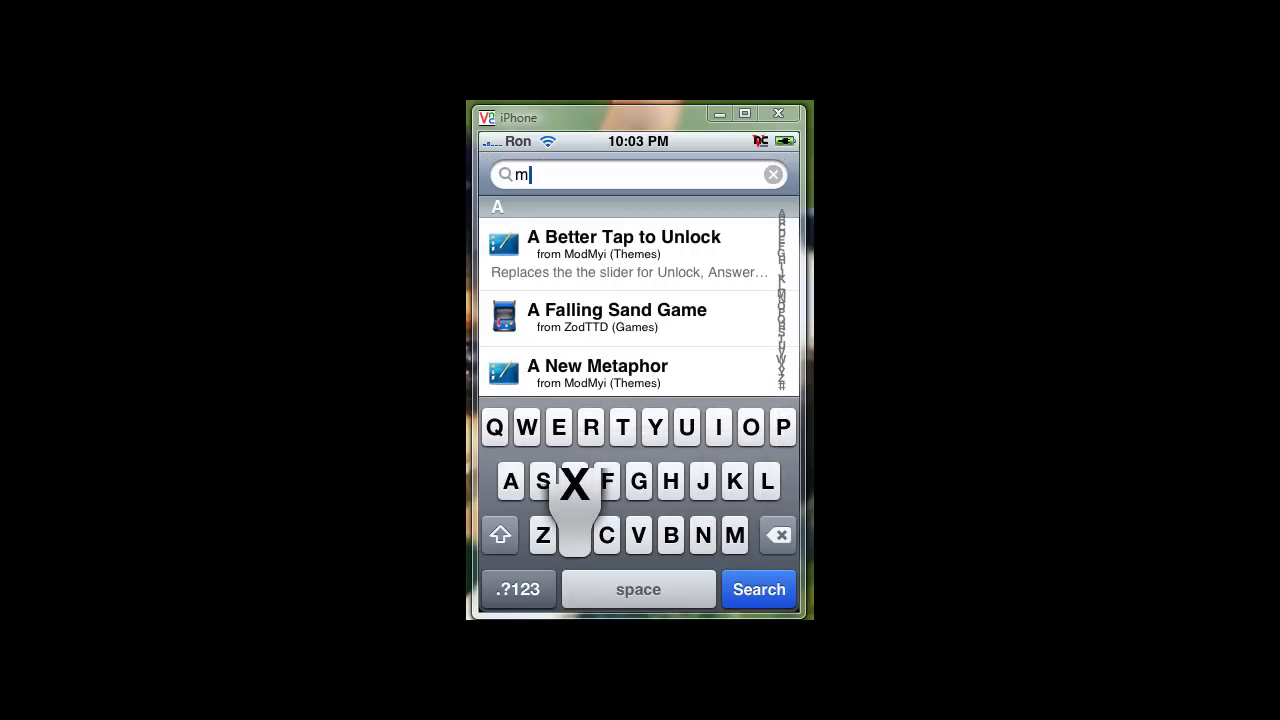
pyautogui.scroll(-3, 639, 300)
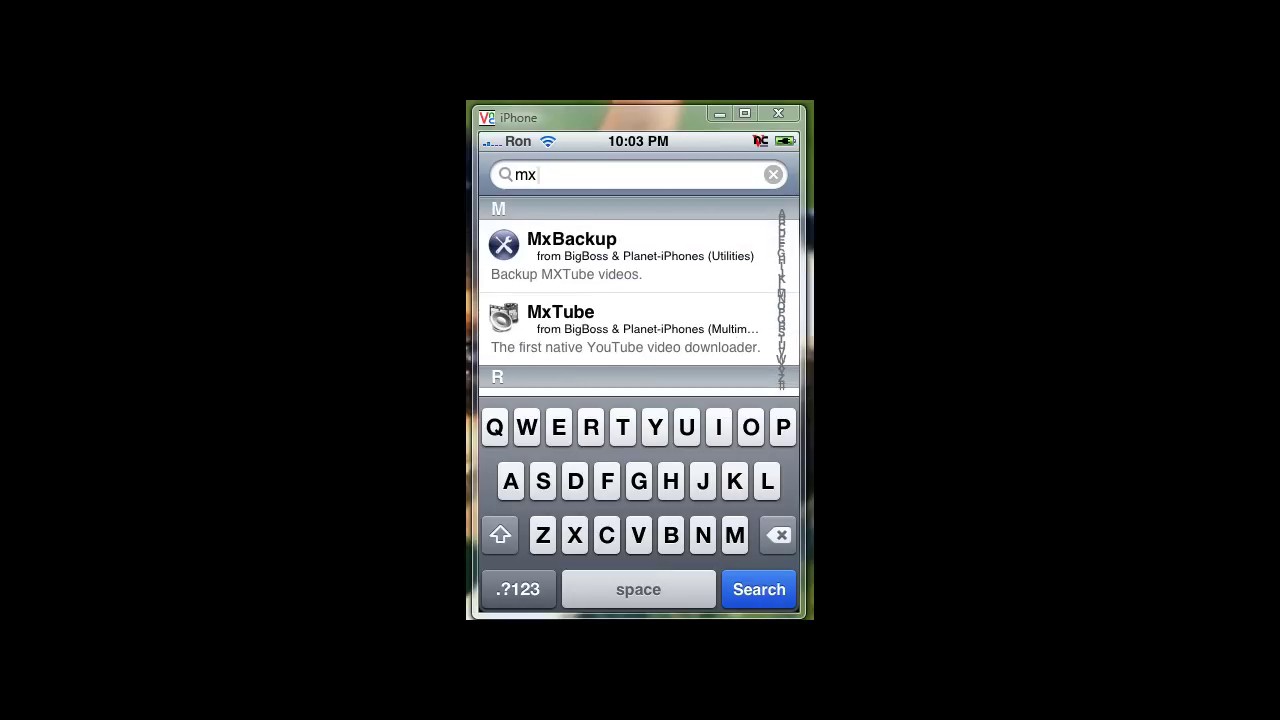
pyautogui.click(620, 328)
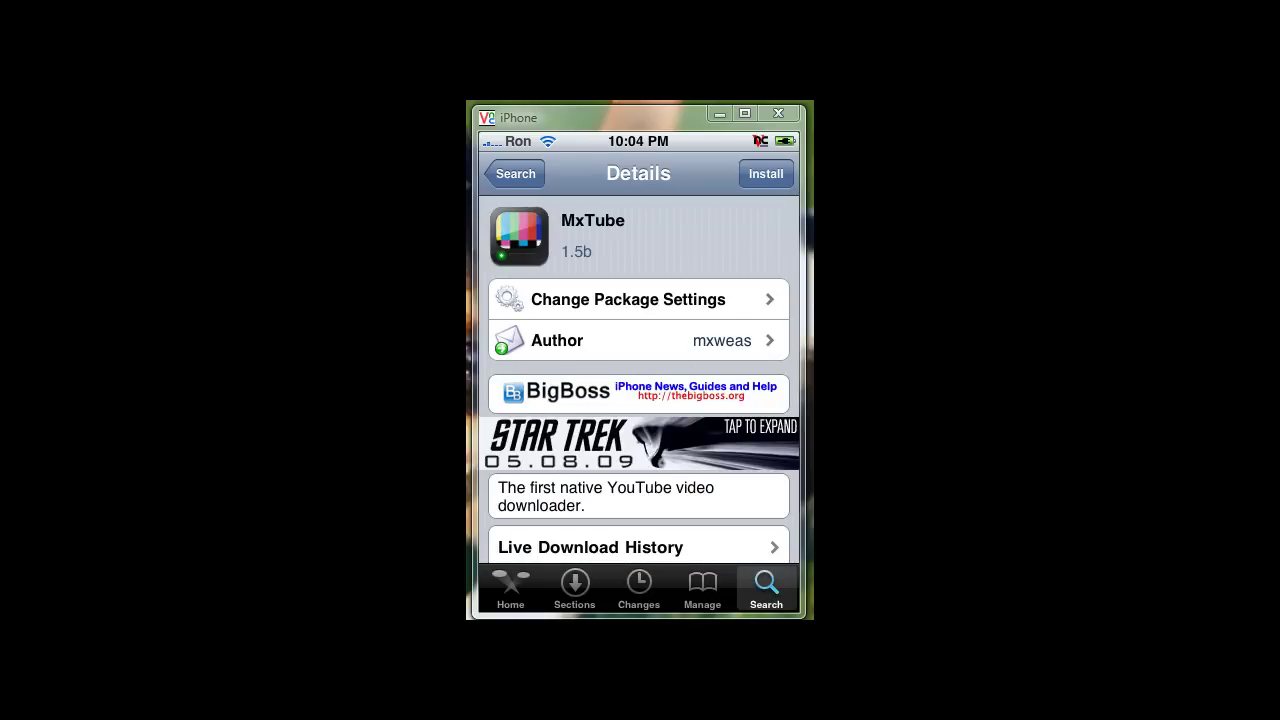
# Install MxTube version 1.5b from its Cydia details page.
pyautogui.click(766, 174)
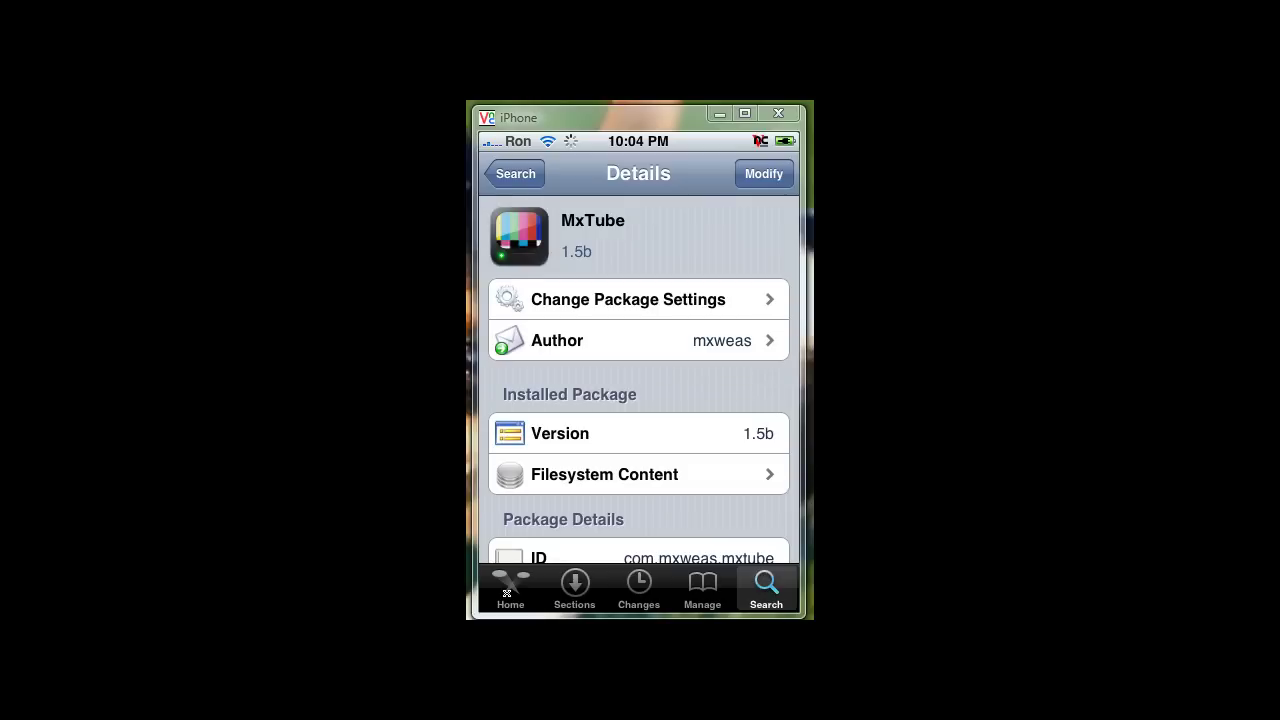
# Leave Cydia, launch MxTube from the home screen and scroll through its Featured feature list.
pyautogui.rightClick(507, 593)
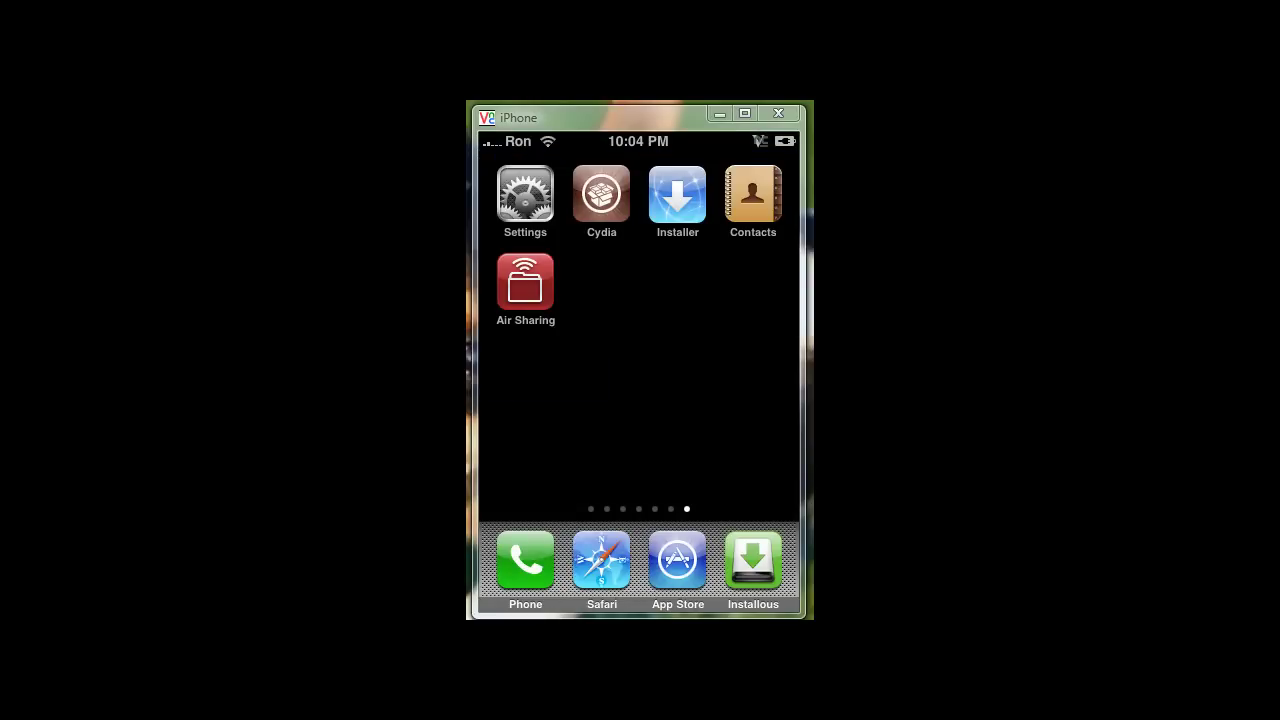
pyautogui.moveTo(540, 400); pyautogui.dragTo(740, 400)
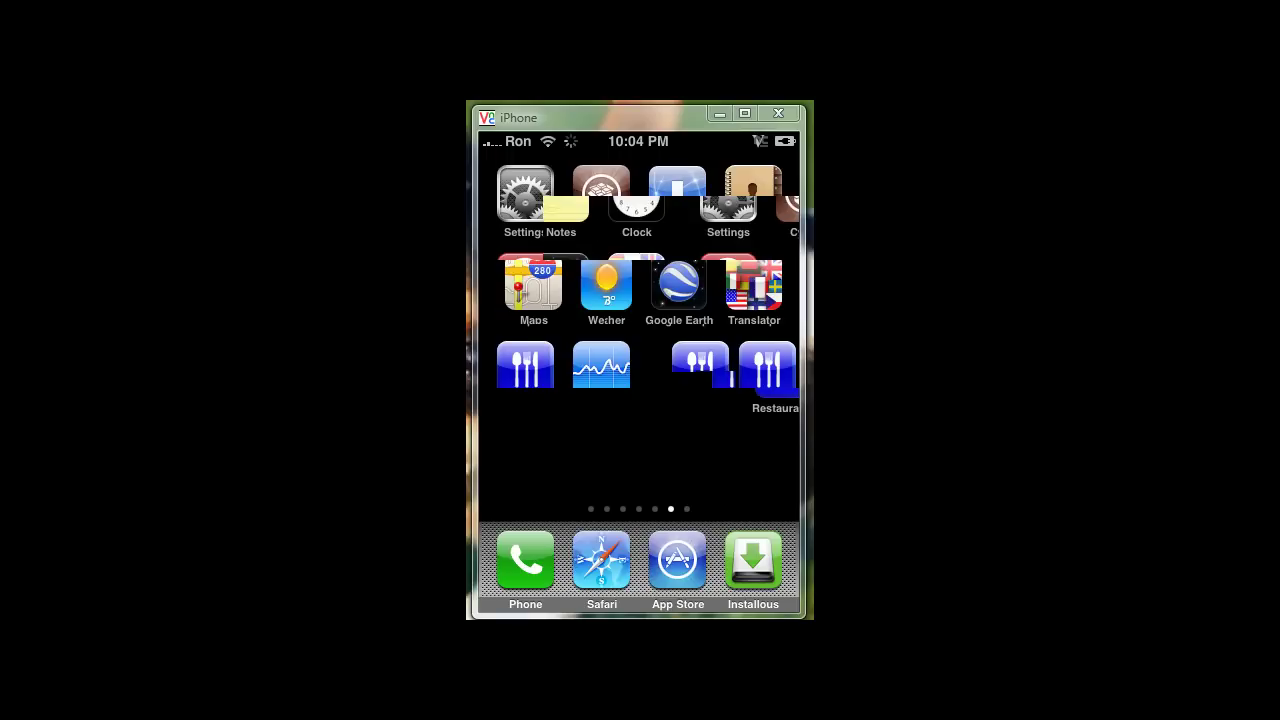
pyautogui.press('Home')
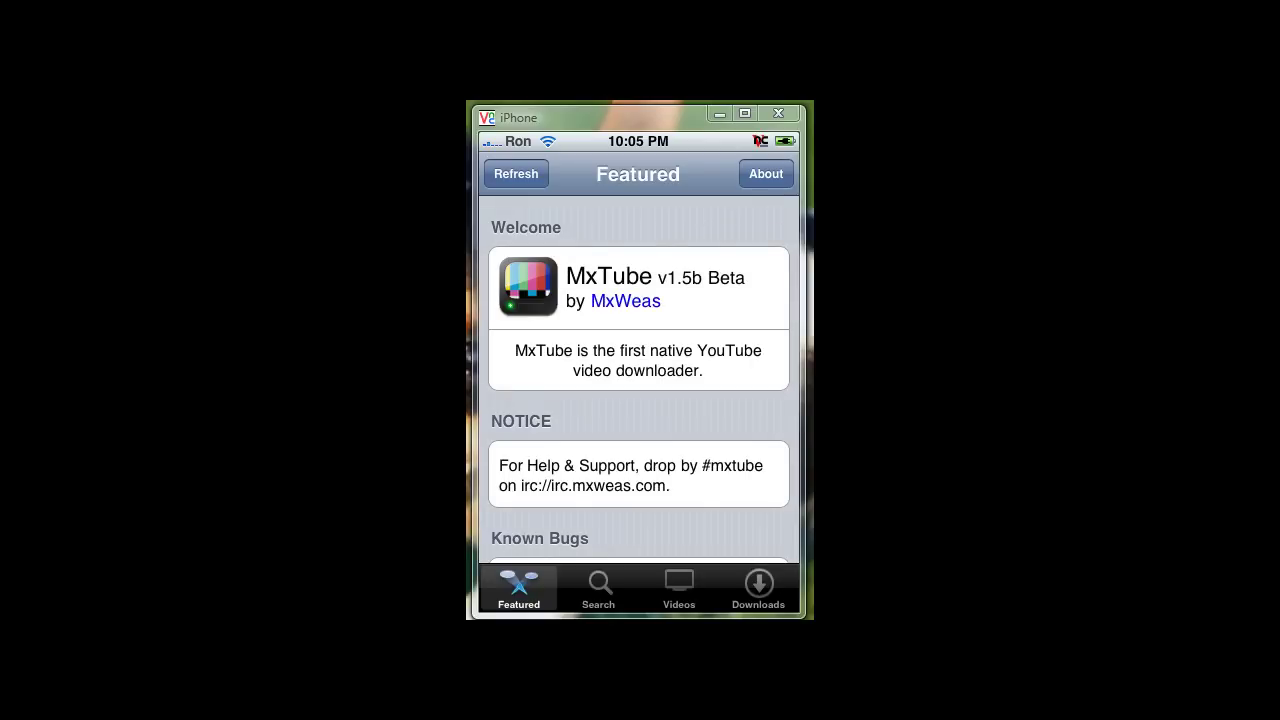
pyautogui.scroll(-3, 639, 380)
pyautogui.scroll(-1, 639, 380)
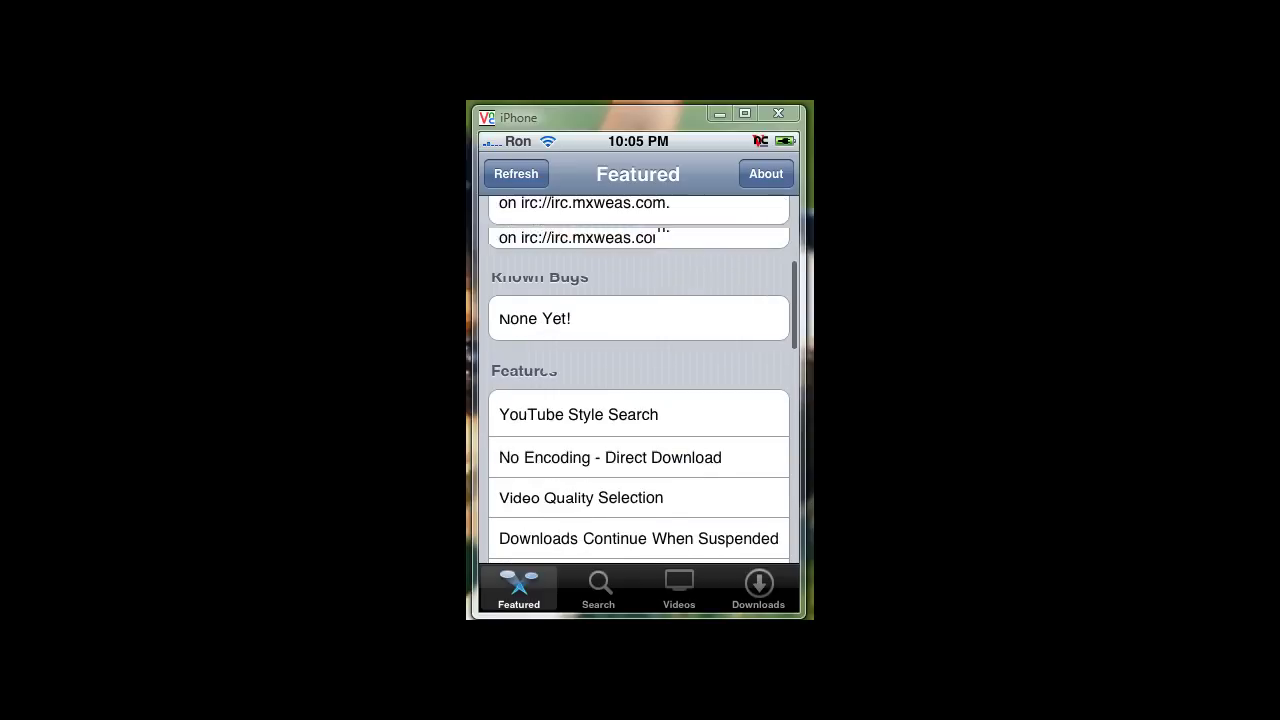
pyautogui.scroll(-3, 639, 380)
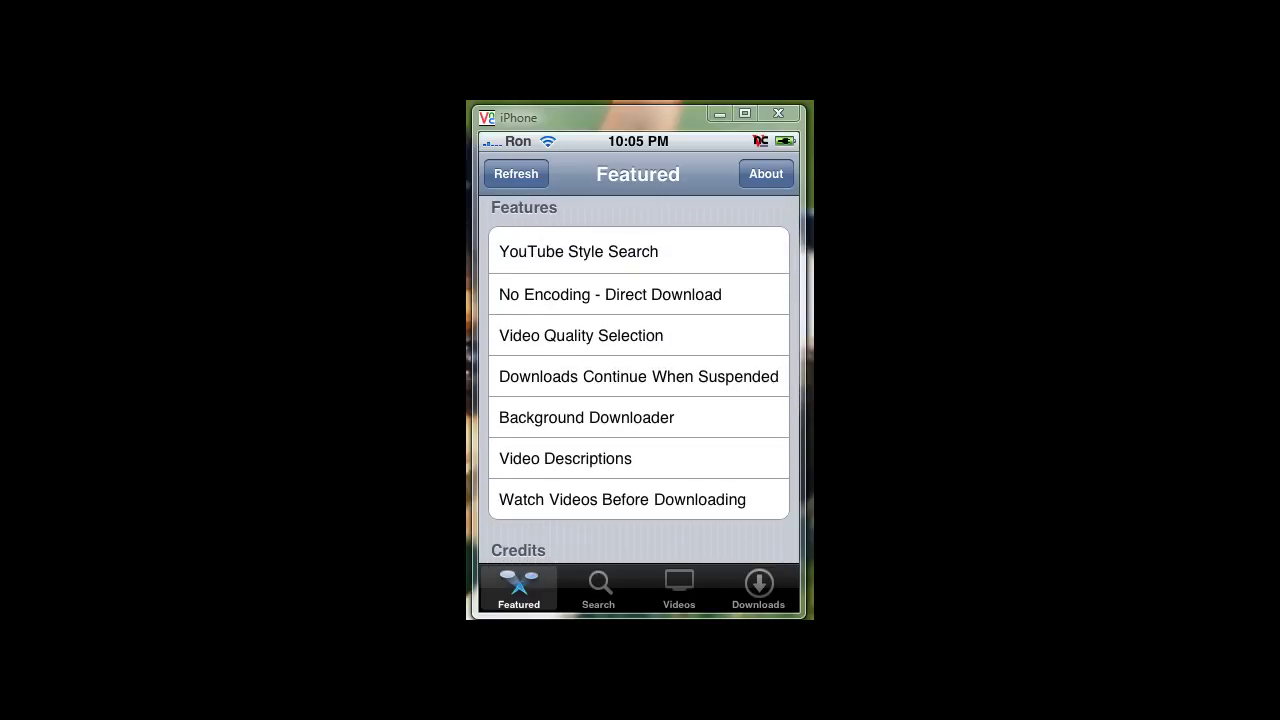
# Run a YouTube search in MxTube for 'forgotten shadows'.
pyautogui.click(598, 588)
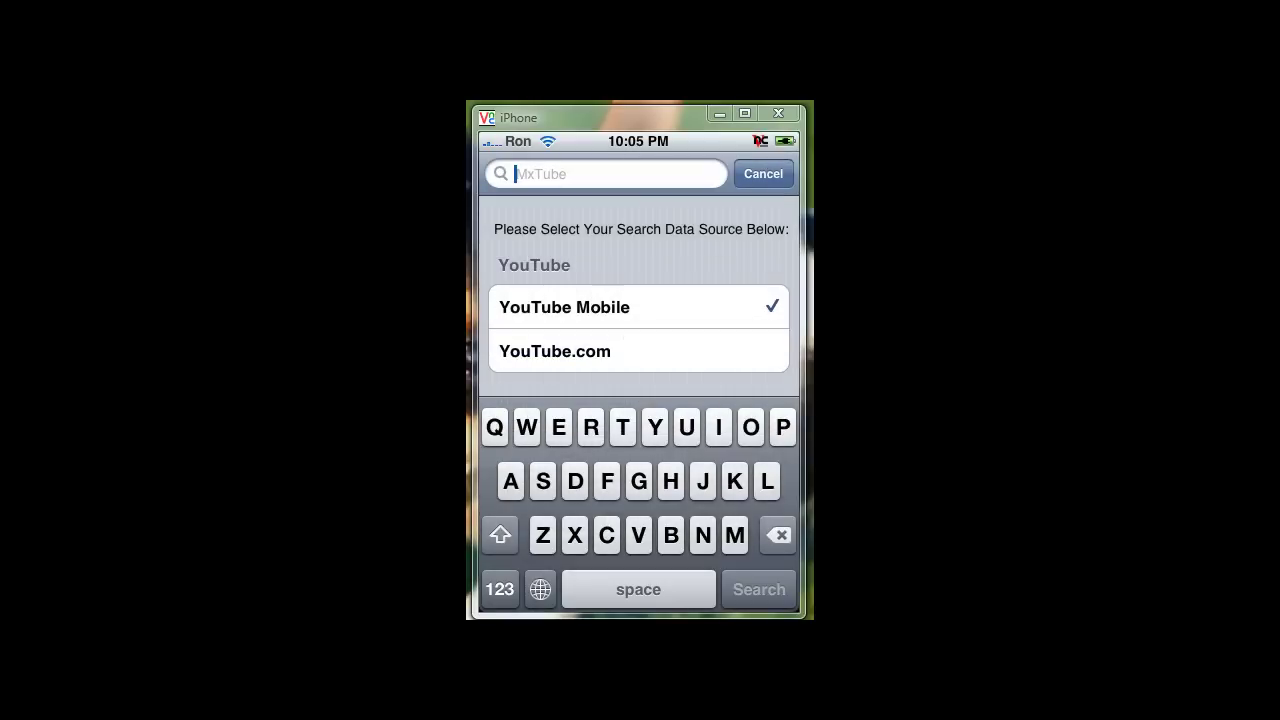
pyautogui.click(607, 481)
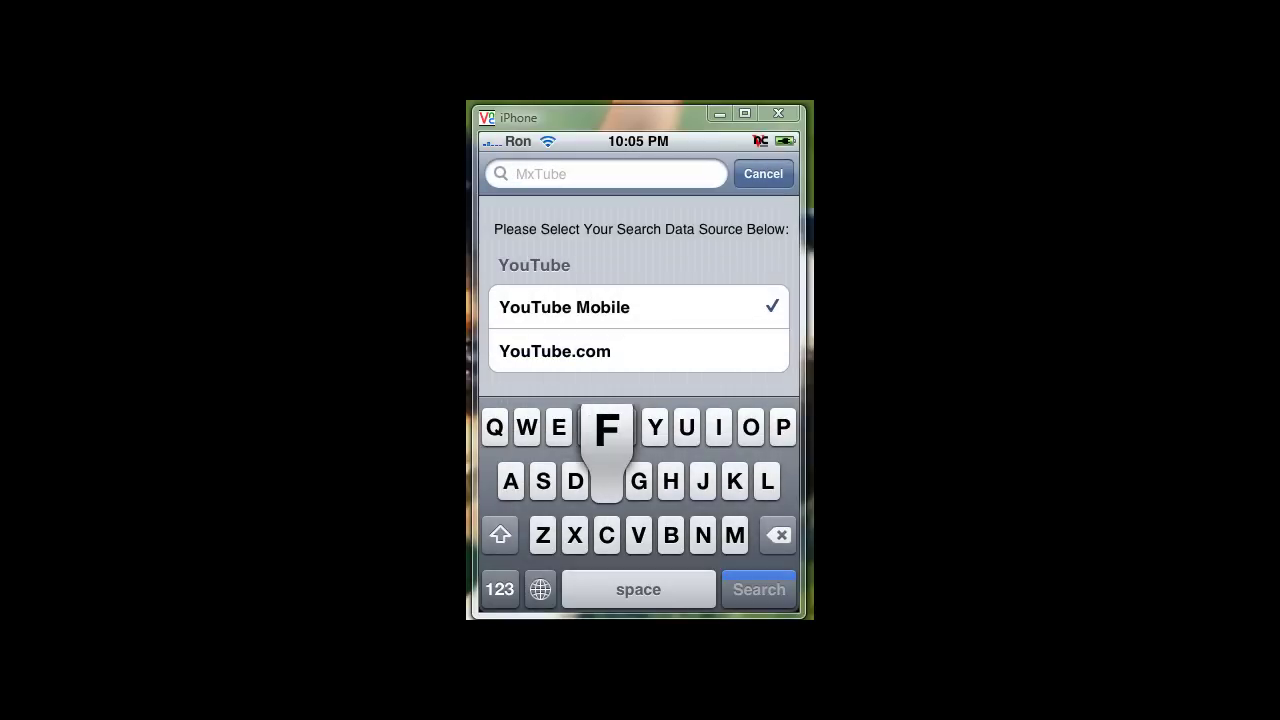
pyautogui.write('for')
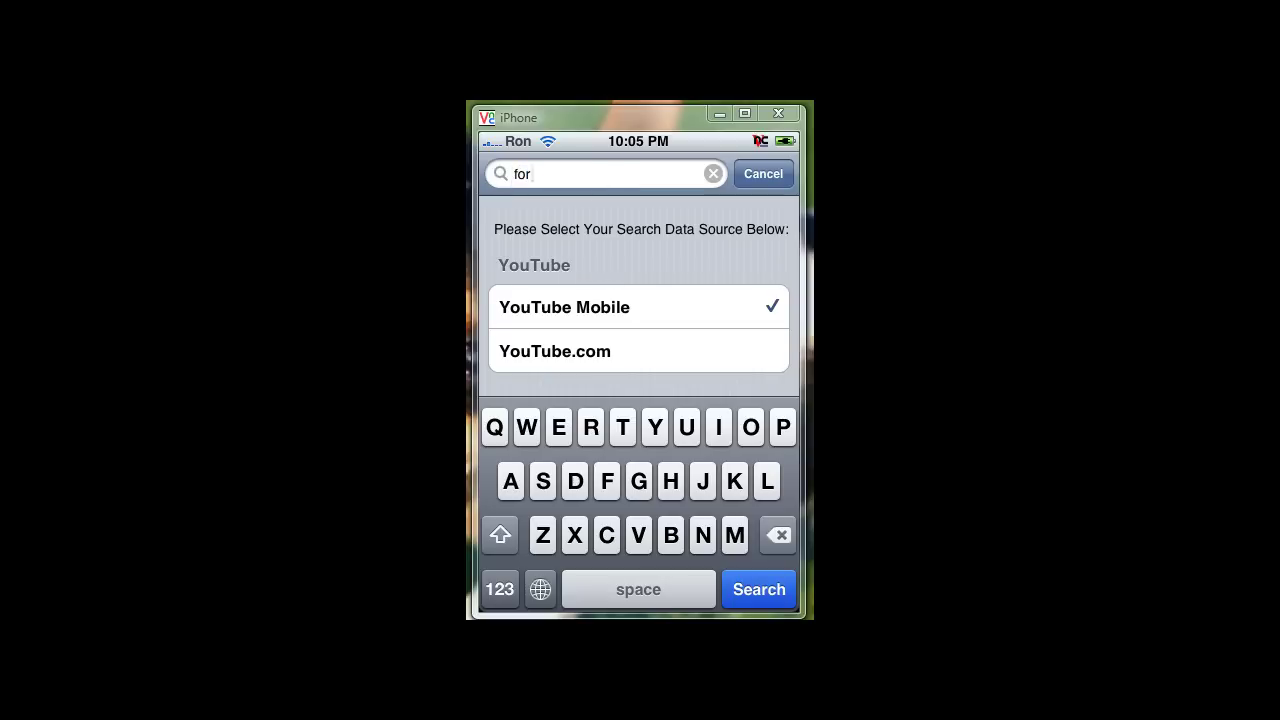
pyautogui.write('gott')
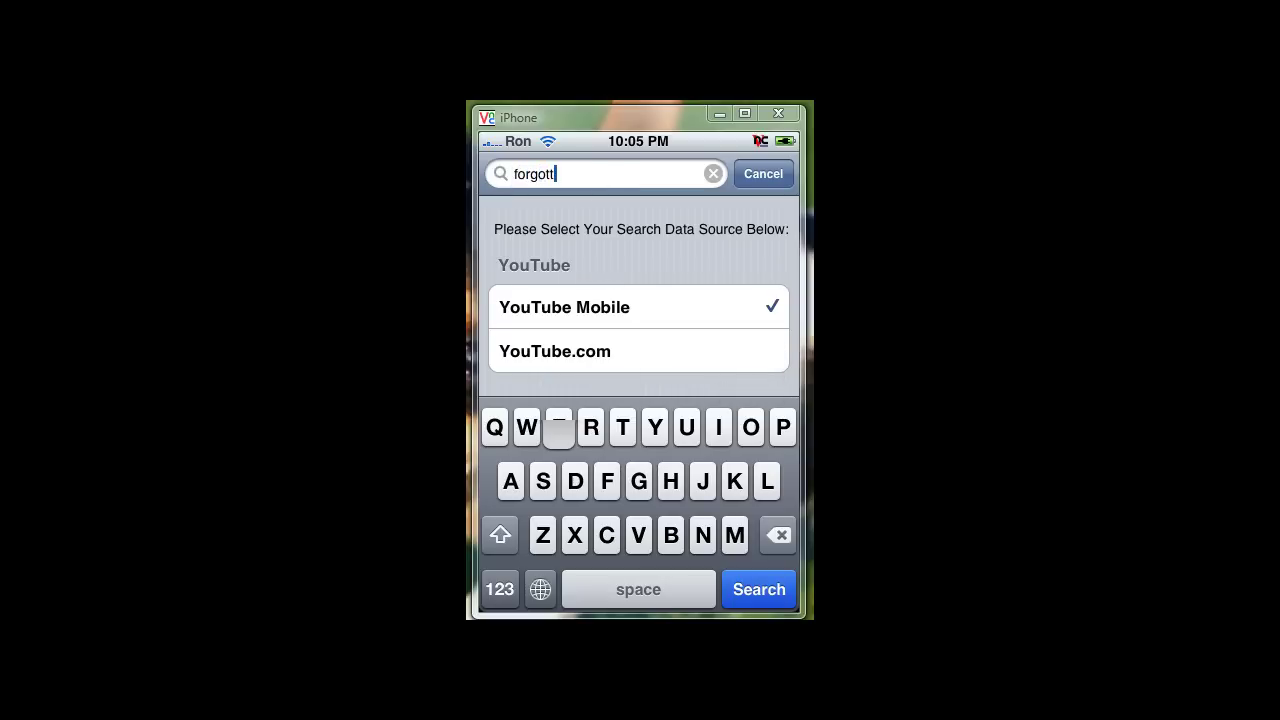
pyautogui.write('en sh')
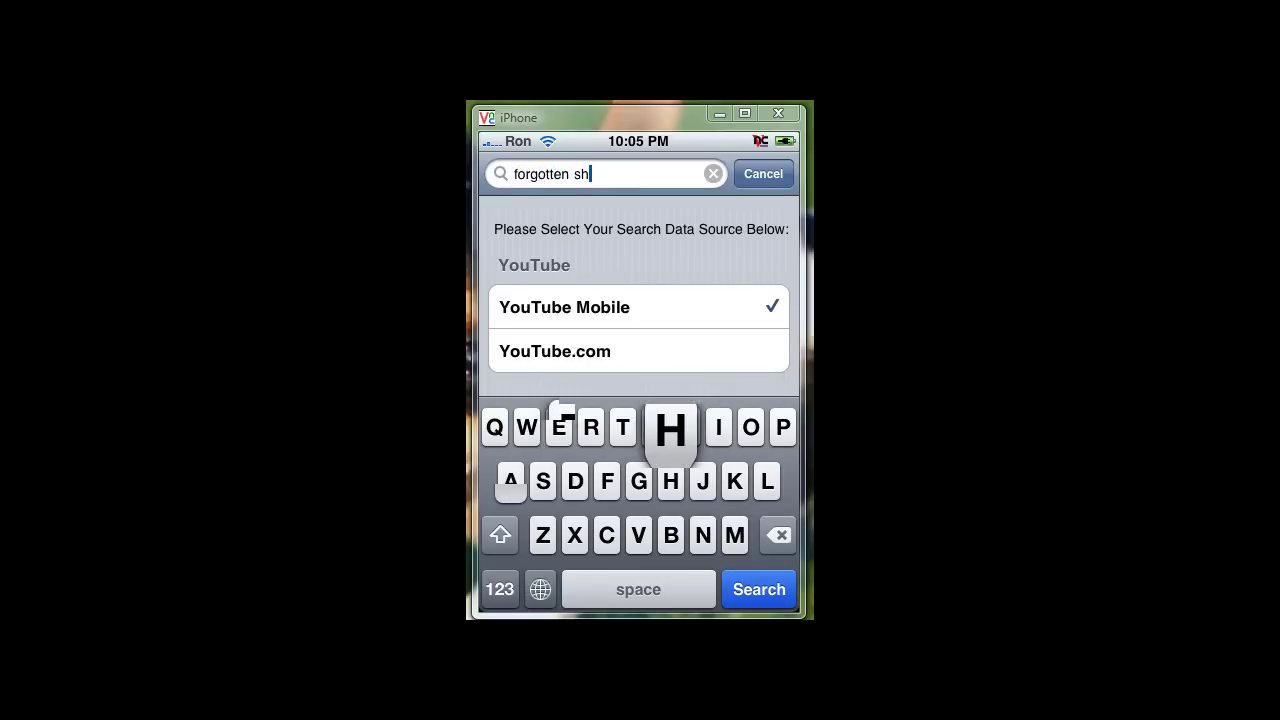
pyautogui.write('adows')
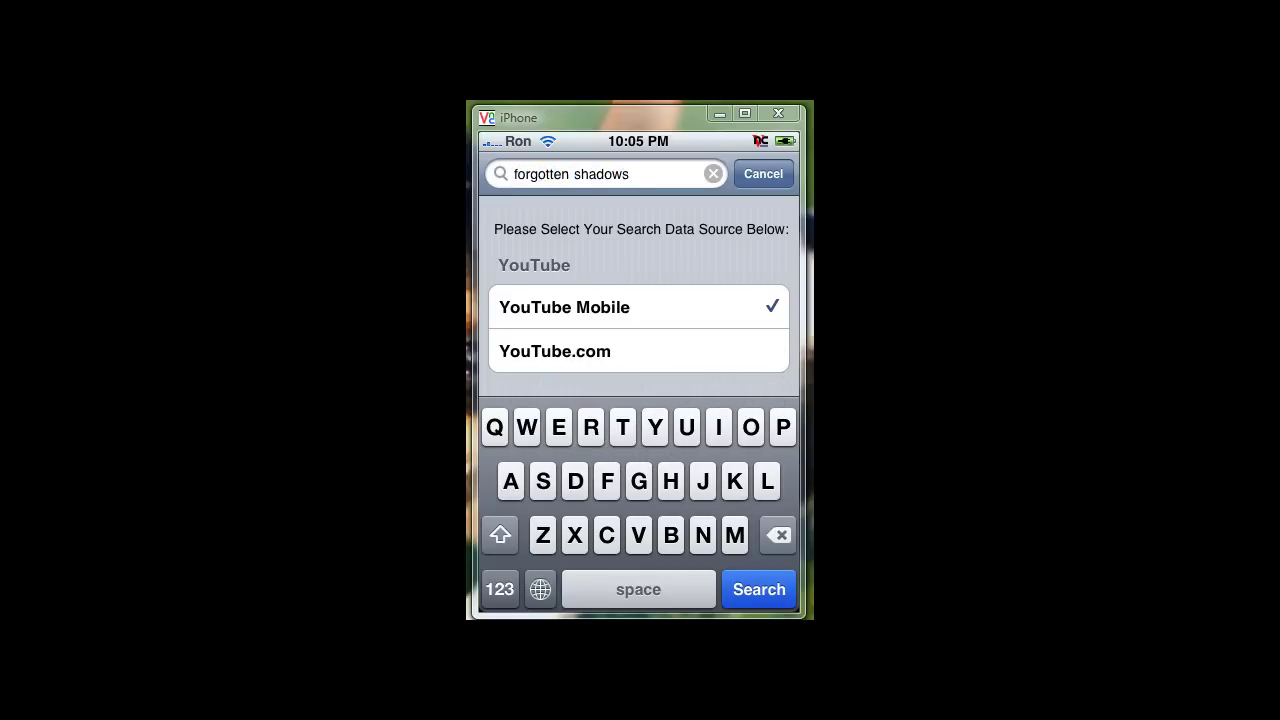
pyautogui.press('Return')
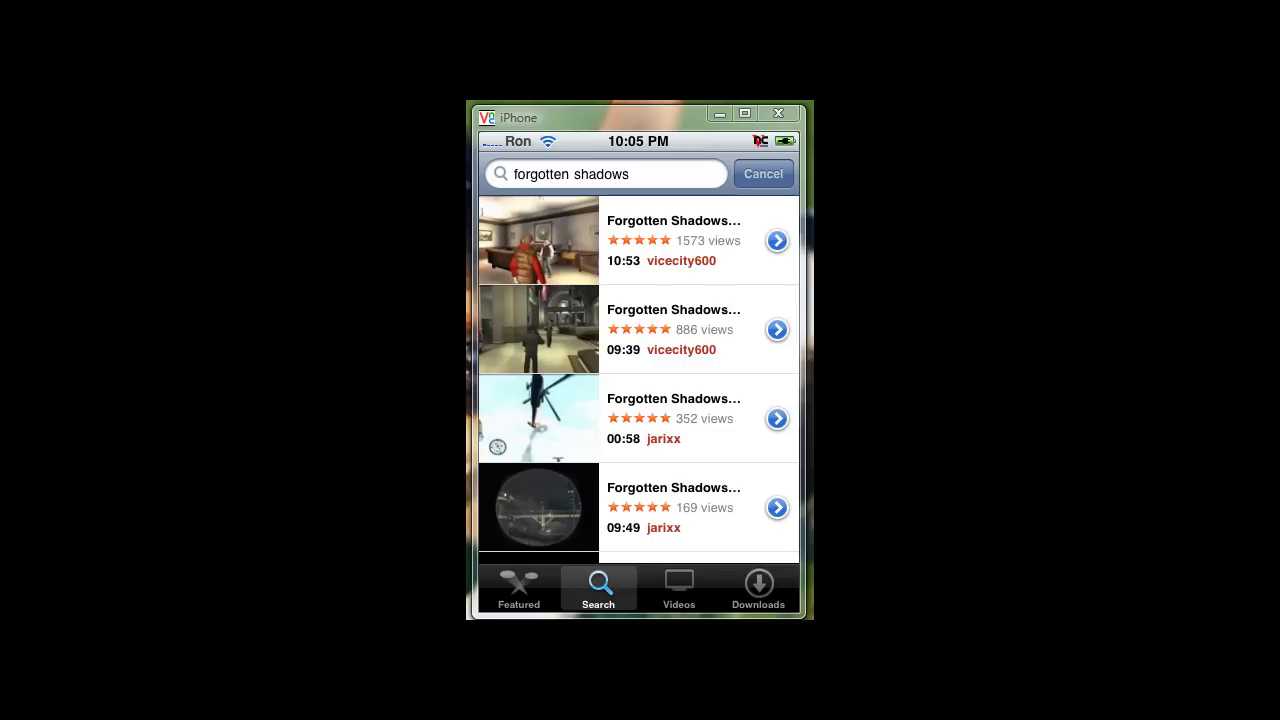
# Download the top 1573-view Forgotten Shadows result in High (Wifi) quality and view Downloads.
pyautogui.click(680, 240)
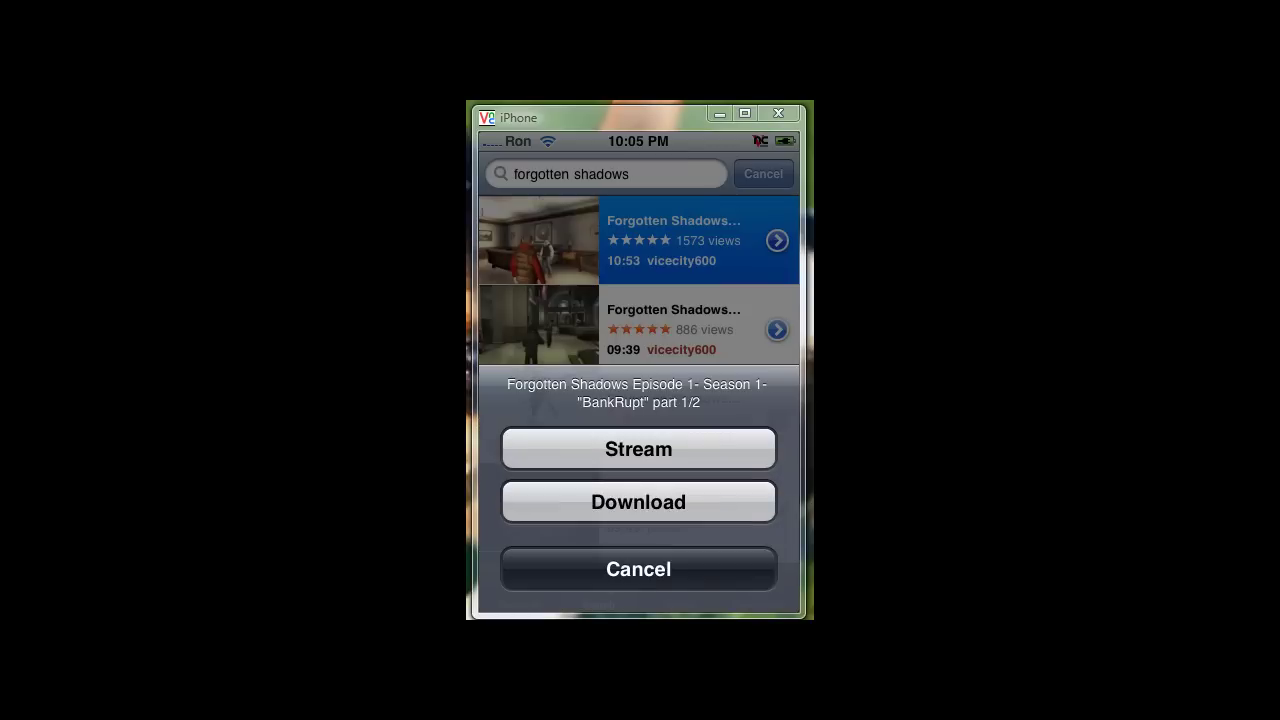
pyautogui.click(638, 502)
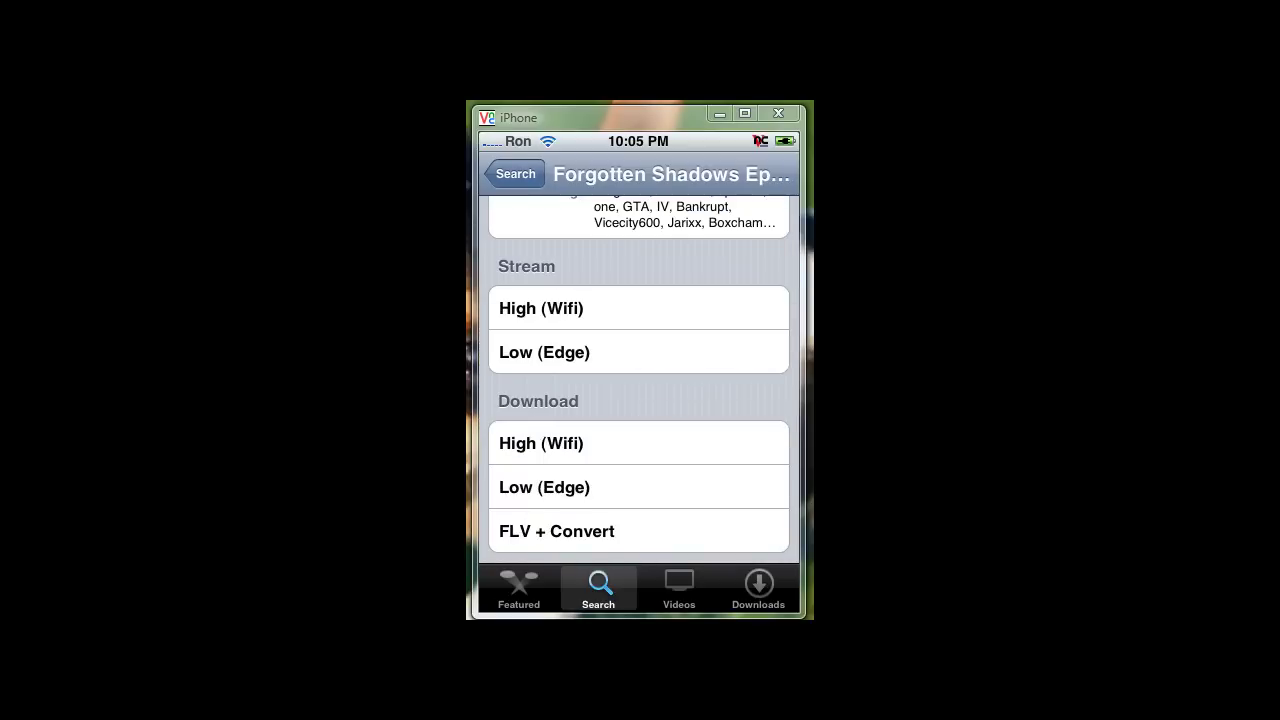
pyautogui.click(640, 443)
pyautogui.click(758, 590)
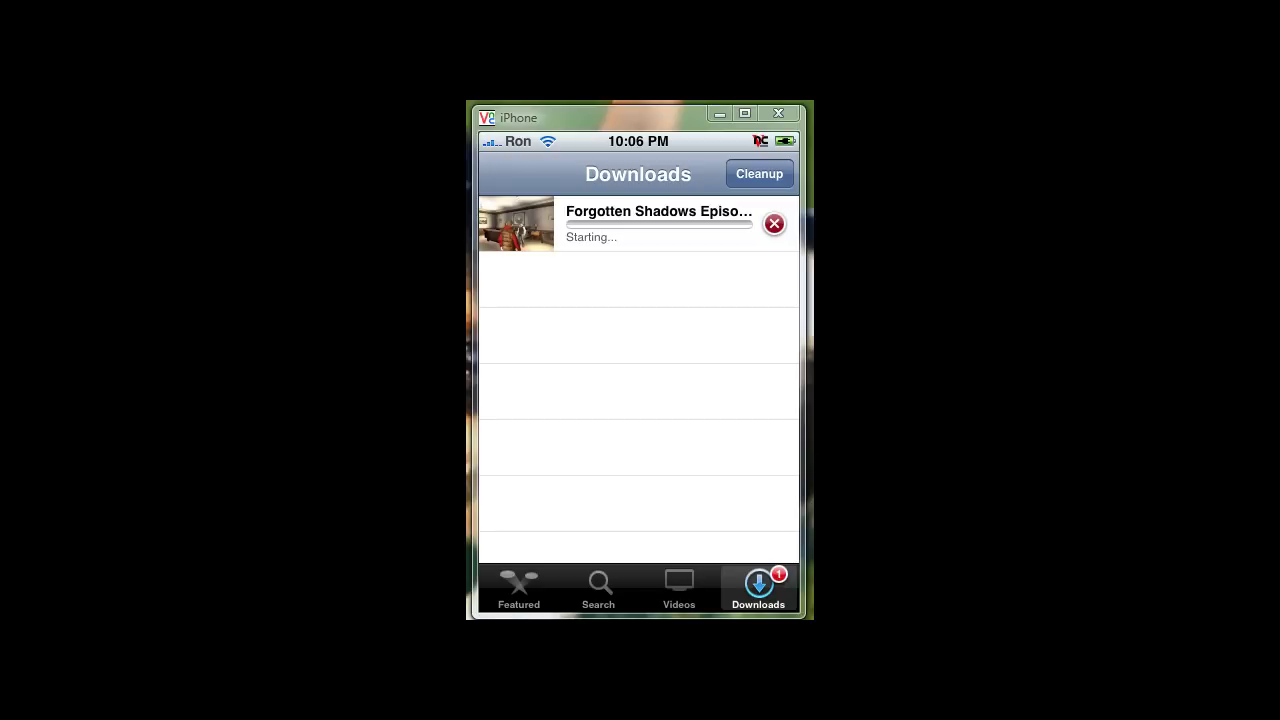
# Download the 886-view Forgotten Shadows result in Low (Edge) quality and check the Downloads list.
pyautogui.click(598, 590)
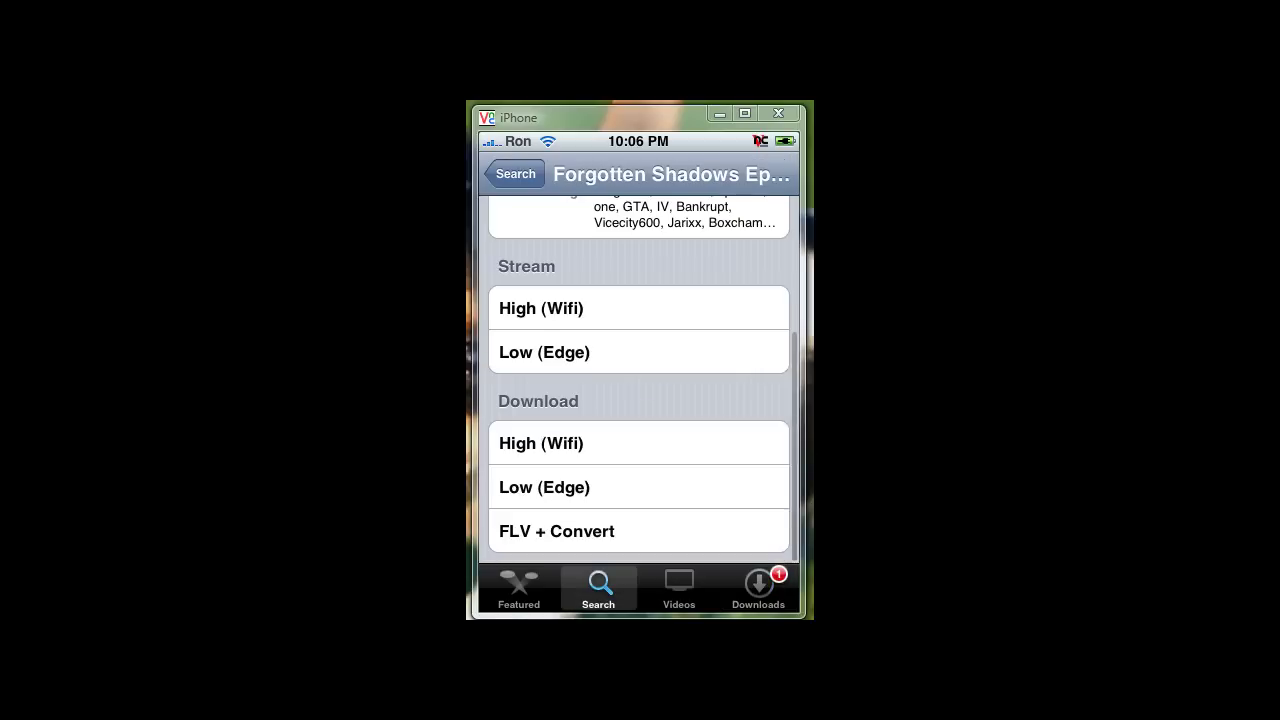
pyautogui.click(514, 173)
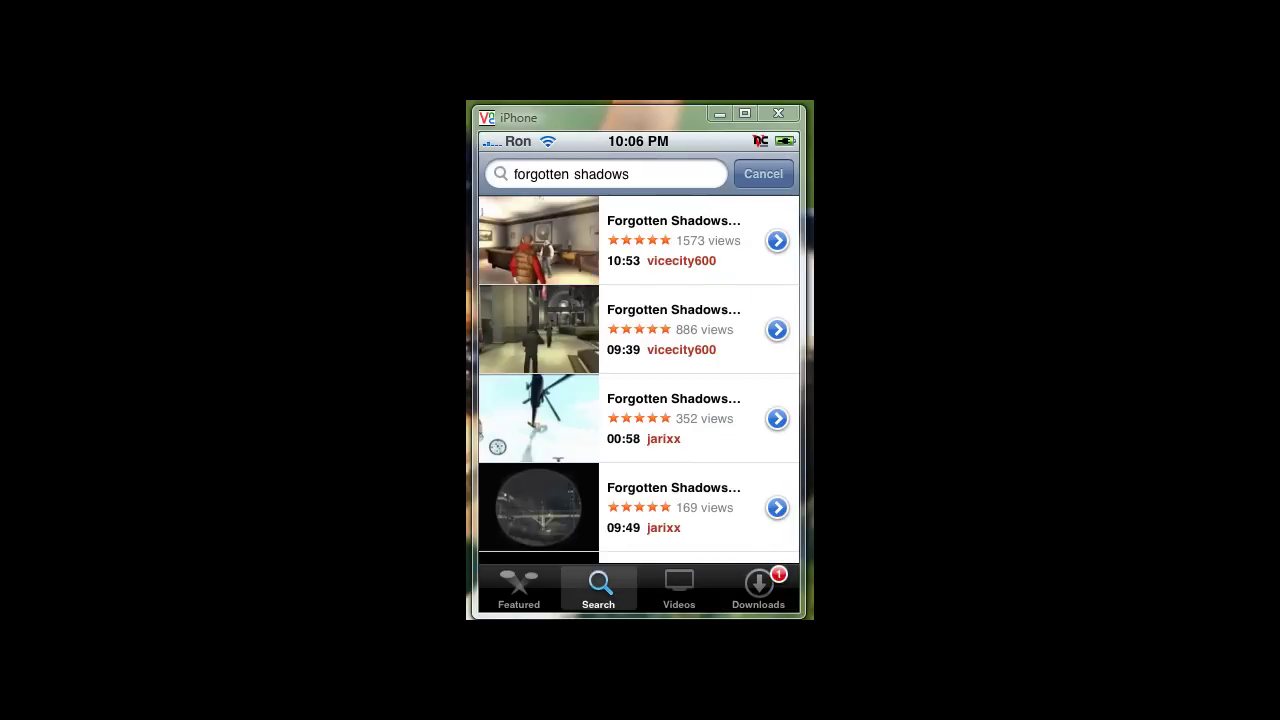
pyautogui.scroll(-3, 638, 380)
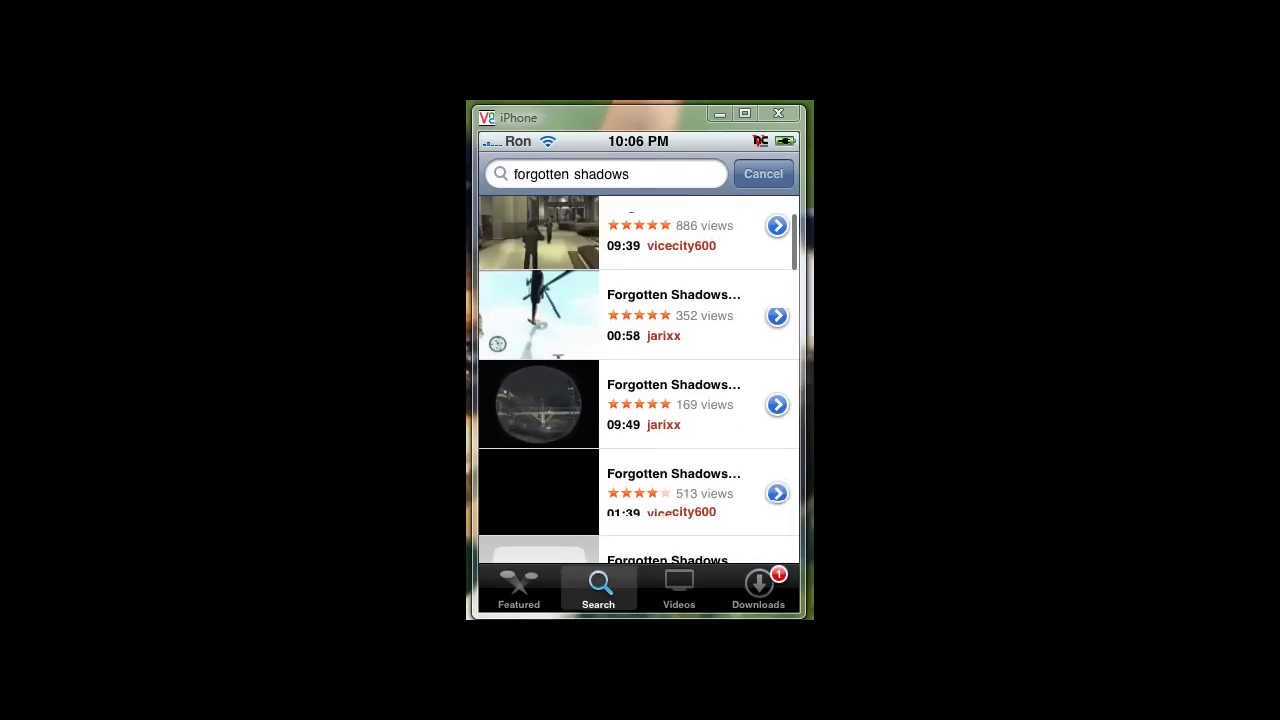
pyautogui.scroll(2, 638, 380)
pyautogui.click(680, 316)
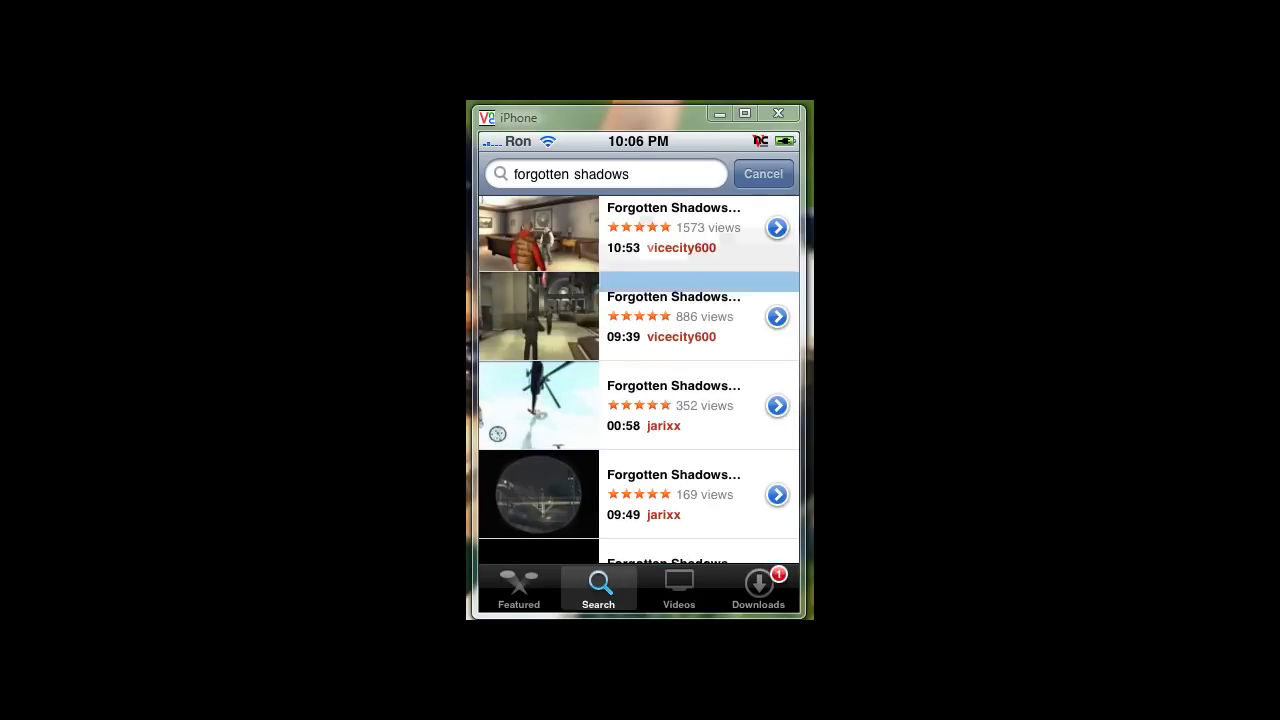
pyautogui.click(677, 501)
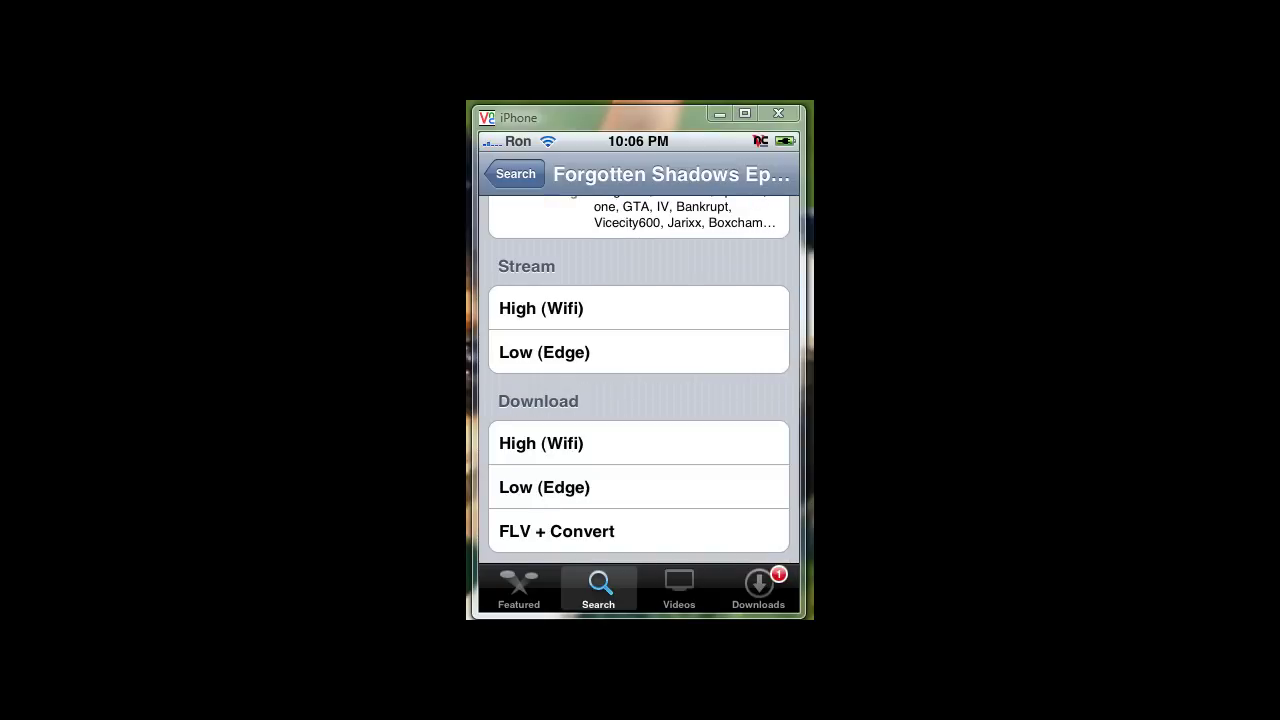
pyautogui.click(600, 487)
pyautogui.click(758, 588)
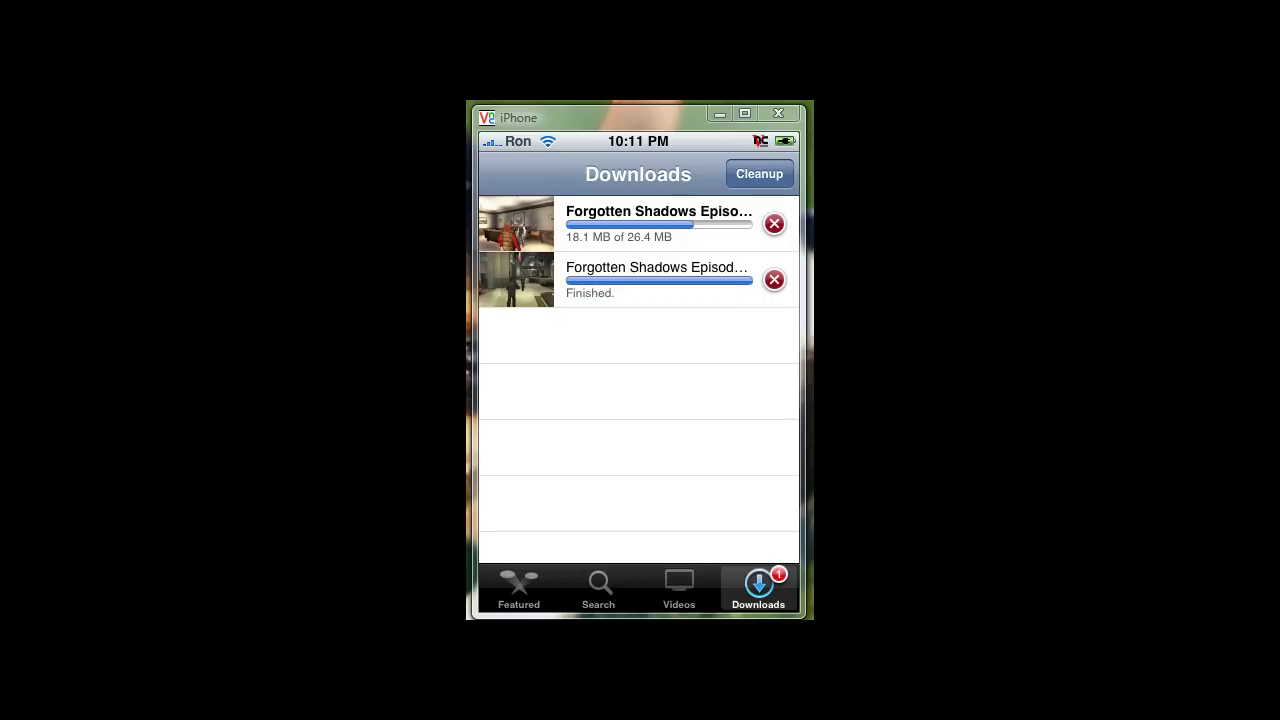
# Cancel the unfinished 26.4 MB download, resuming and re-cancelling it, then show the Videos tab.
pyautogui.click(774, 223)
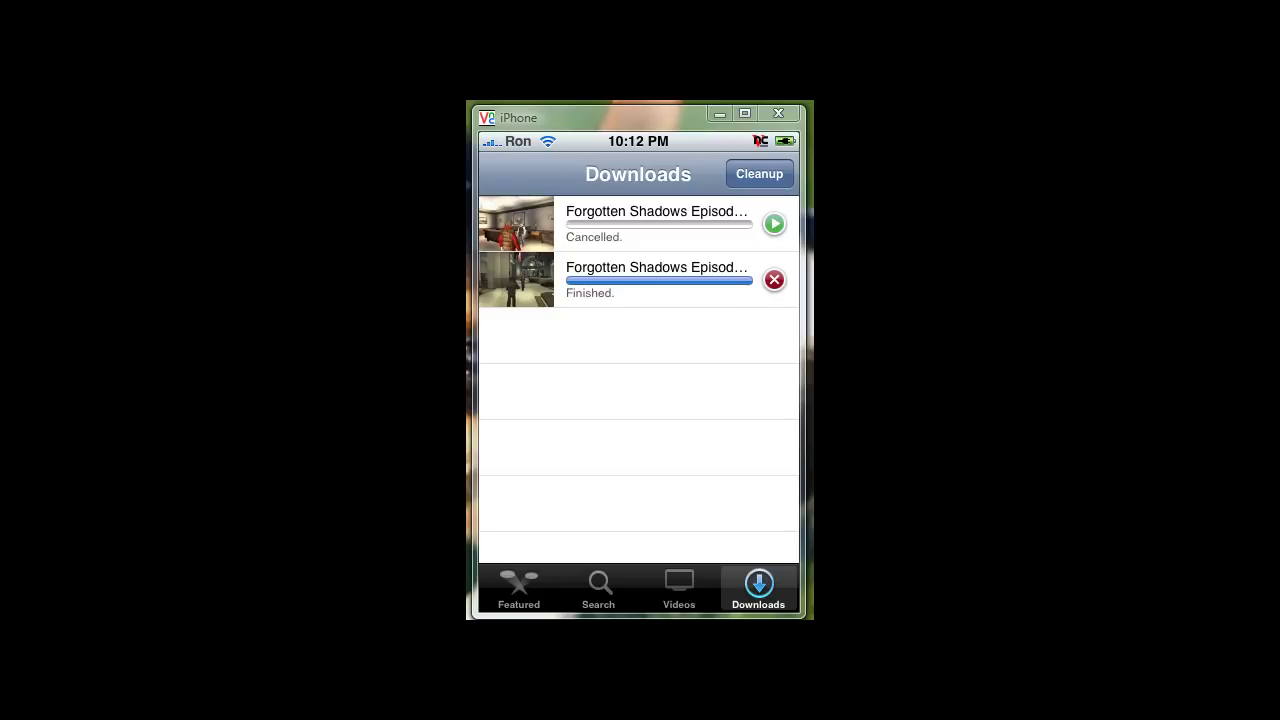
pyautogui.click(774, 223)
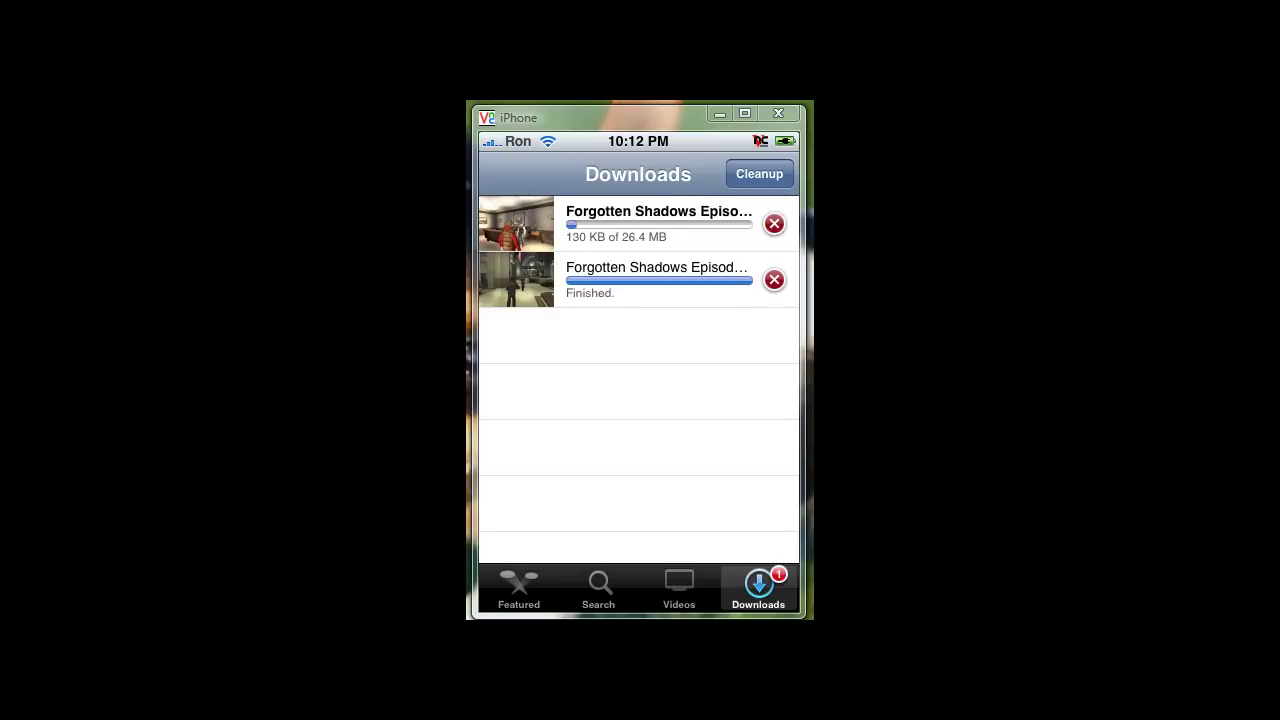
pyautogui.click(774, 223)
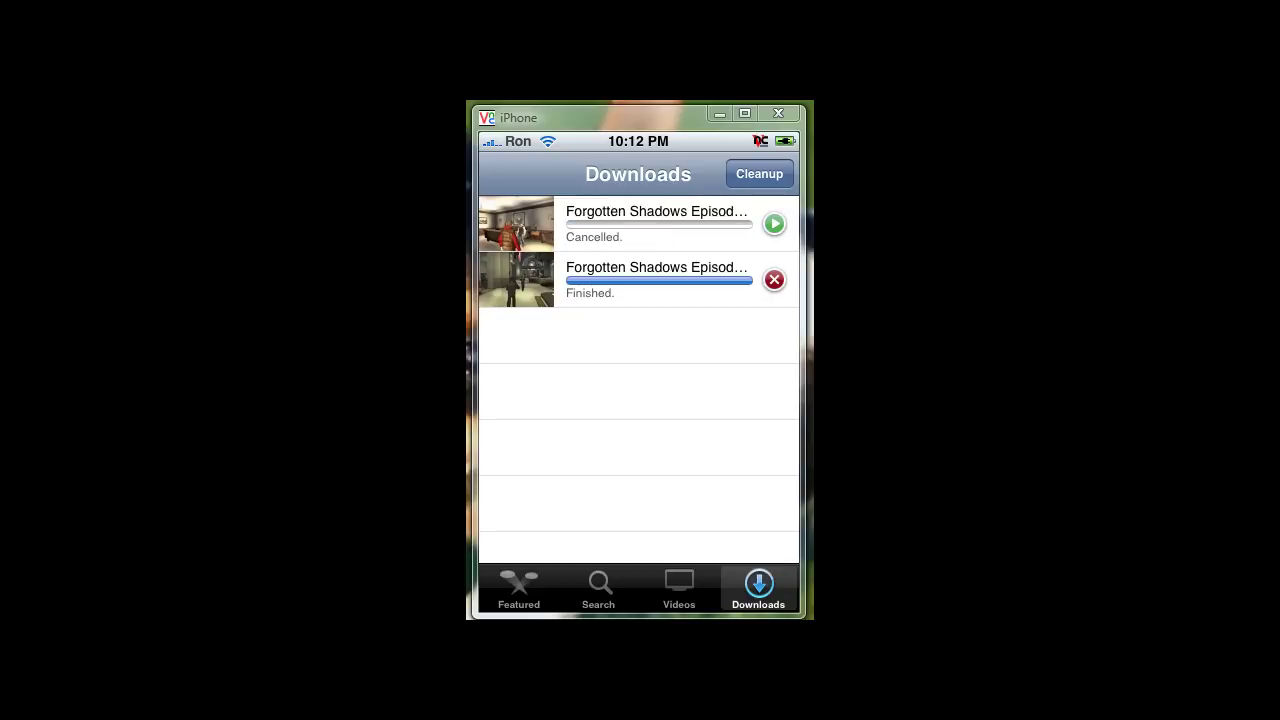
pyautogui.click(679, 590)
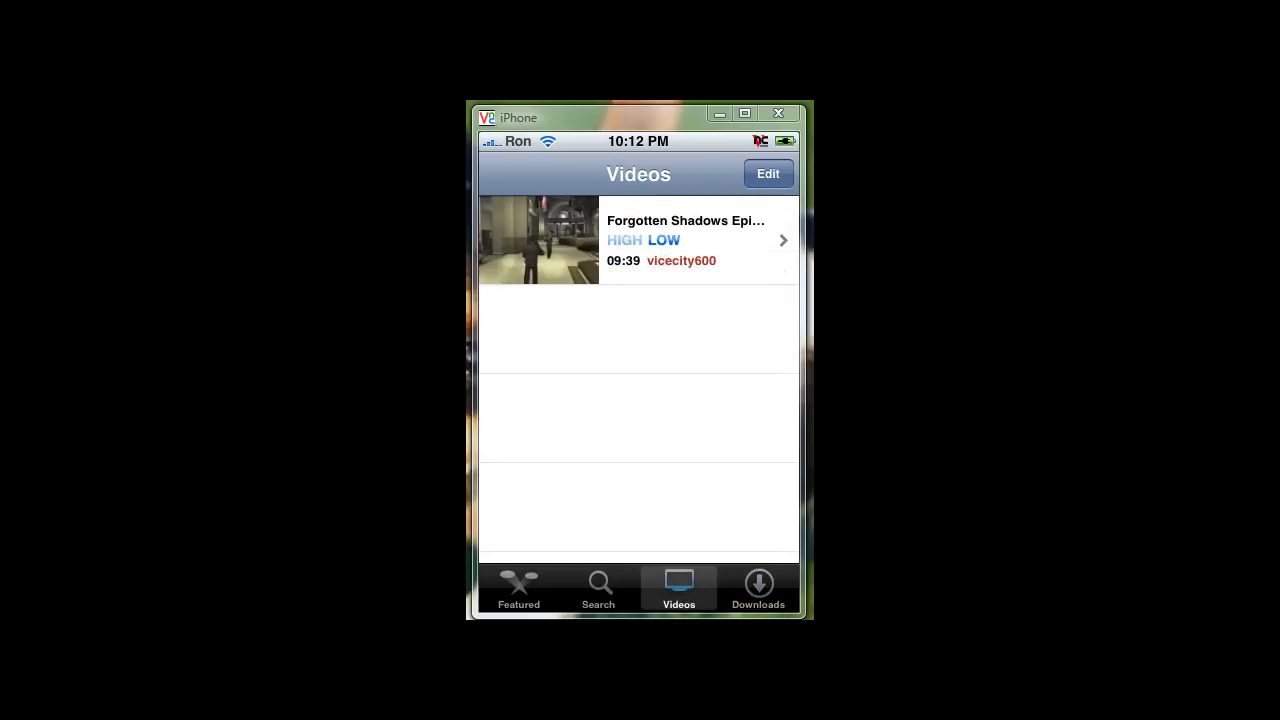
# Play the saved Forgotten Shadows video, then put the Videos list into edit mode.
pyautogui.click(698, 240)
pyautogui.click(768, 173)
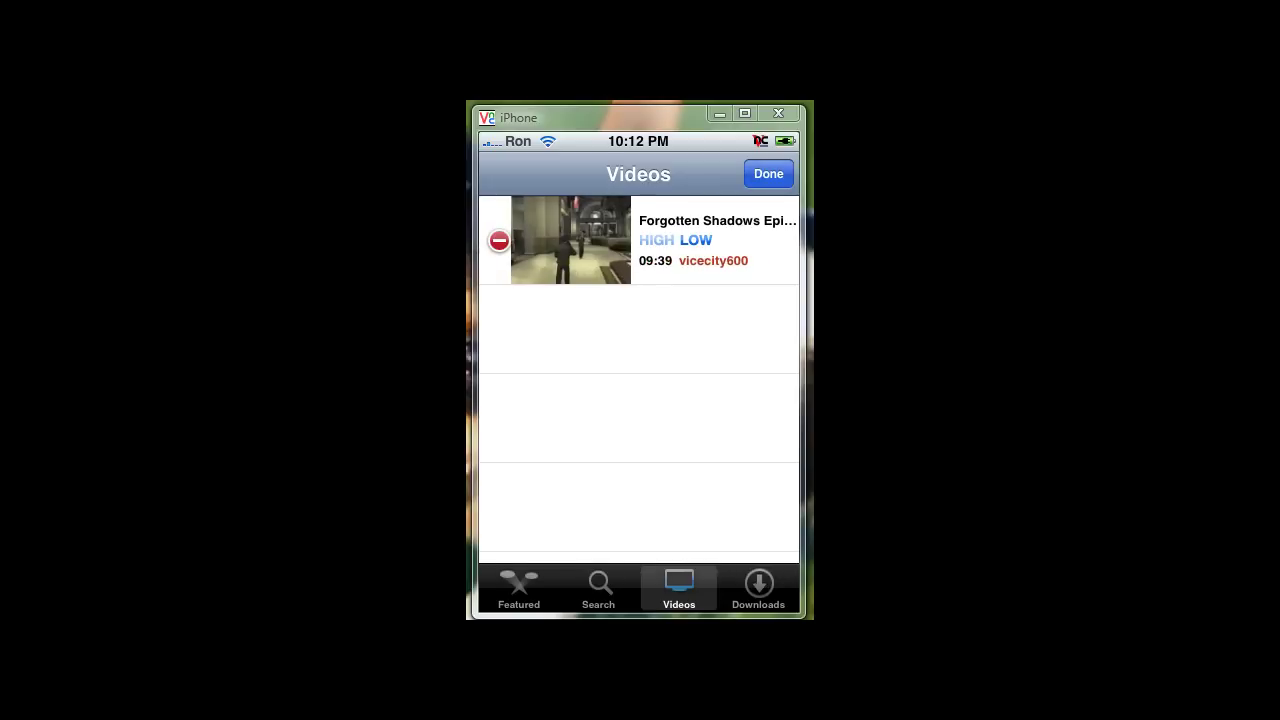
# Delete the Forgotten Shadows video so the Videos page shows No videos.
pyautogui.click(499, 240)
pyautogui.click(762, 241)
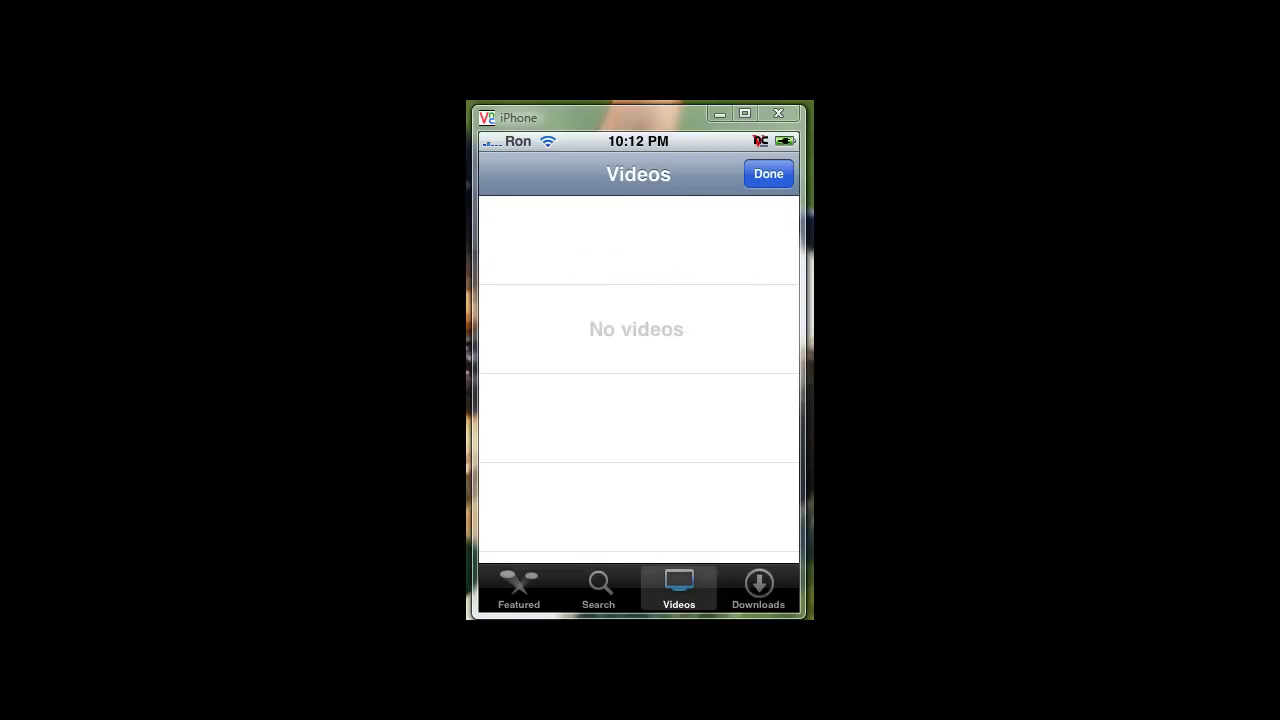